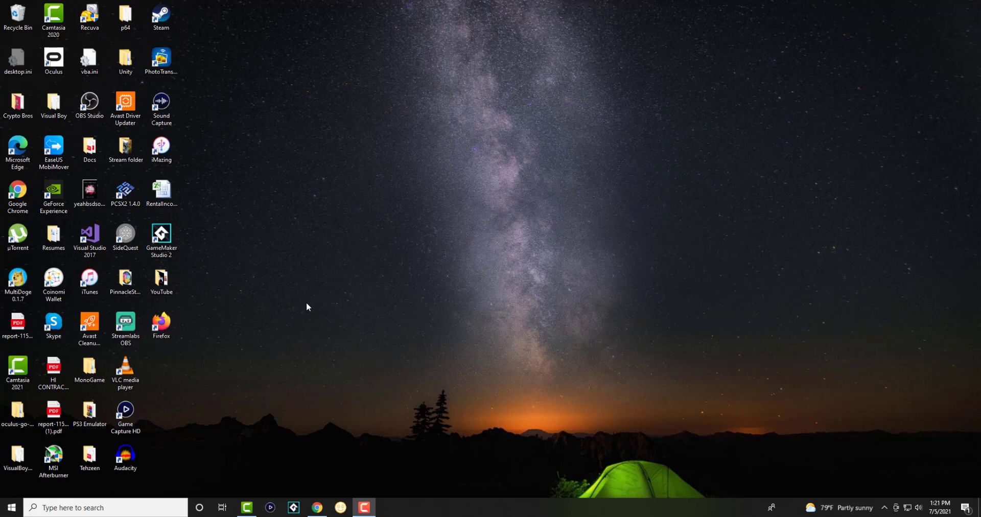
Launch Control Panel by searching 'control' and keep the All Control Panel Items in Small icons view.
{"action": "left_click", "coordinate": [139, 507]}
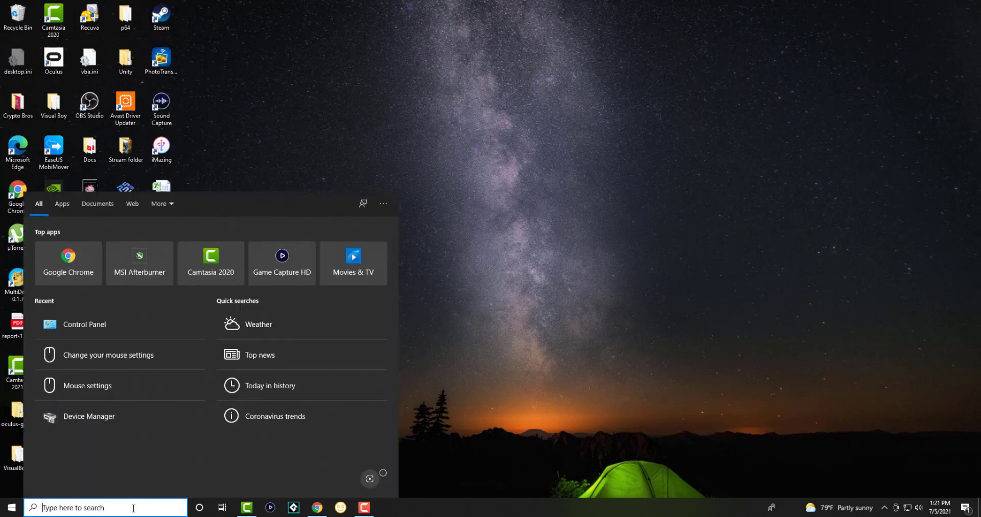
{"action": "type", "text": "control"}
{"action": "key", "text": "Return"}
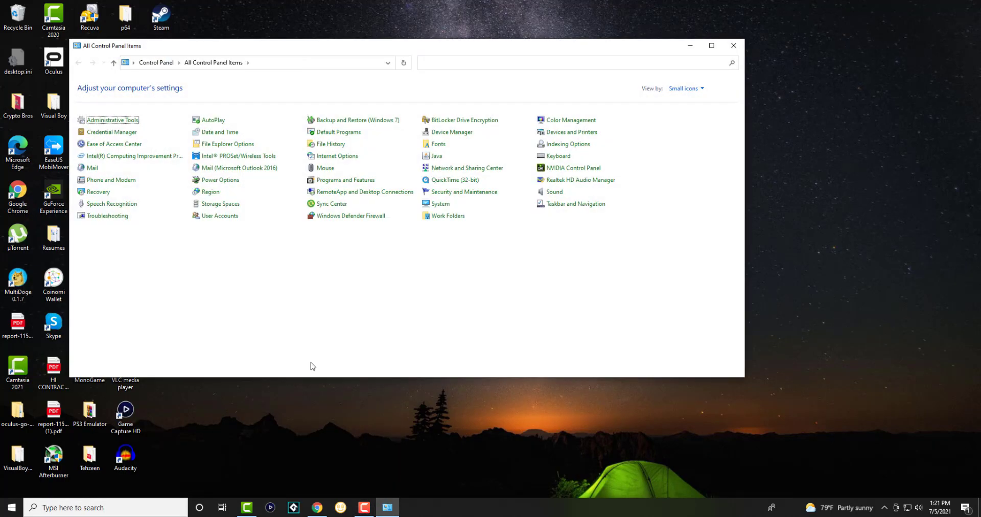
{"action": "left_click", "coordinate": [693, 95]}
{"action": "left_click", "coordinate": [455, 225]}
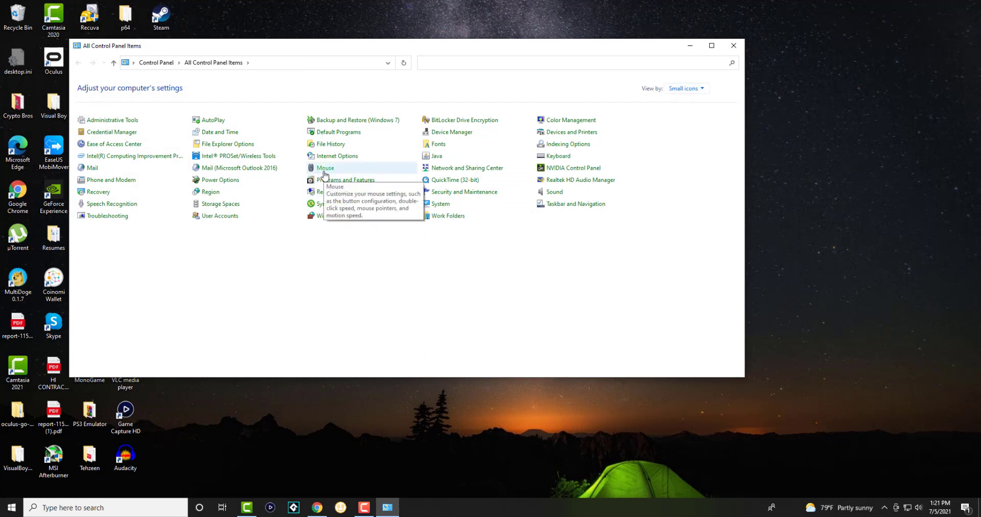
Review the Pointer Options in Mouse Properties, then cancel without changing anything.
{"action": "left_click", "coordinate": [323, 172]}
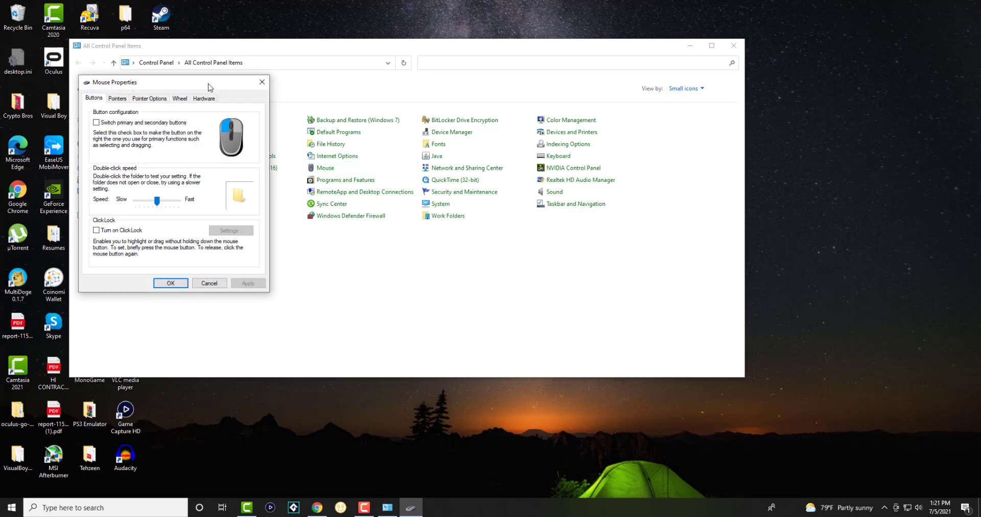
{"action": "left_click_drag", "start_coordinate": [166, 85], "coordinate": [363, 119]}
{"action": "left_click", "coordinate": [359, 132]}
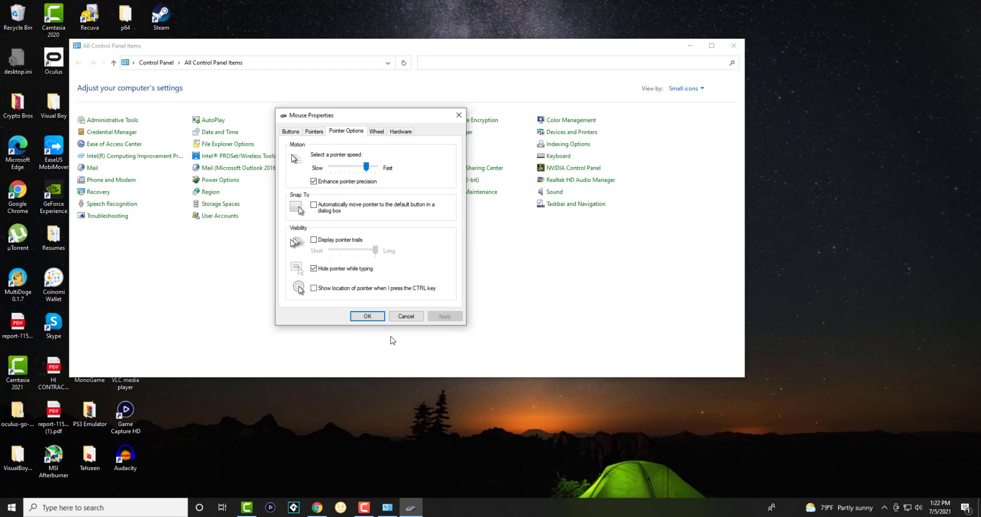
{"action": "left_click", "coordinate": [395, 316]}
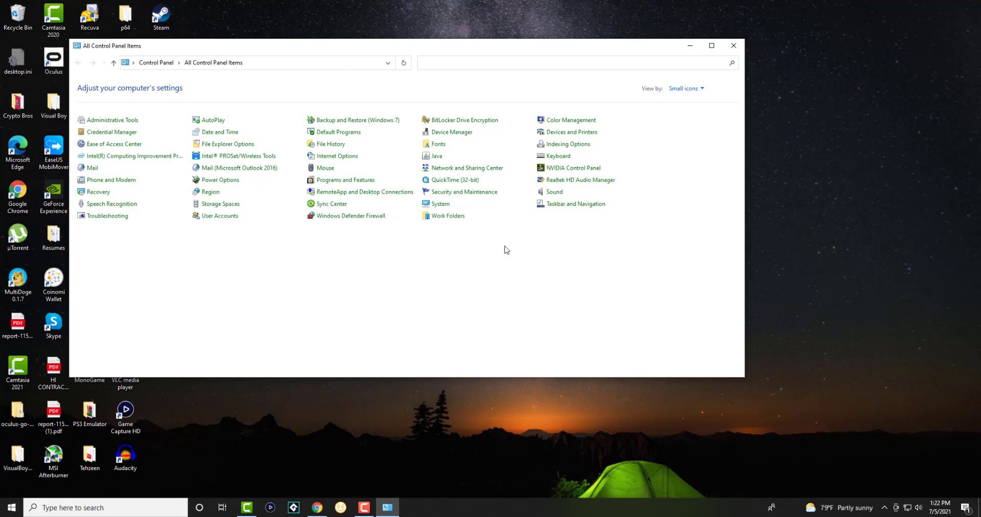
Close Control Panel and launch Device Manager by searching 'device'.
{"action": "left_click", "coordinate": [733, 45]}
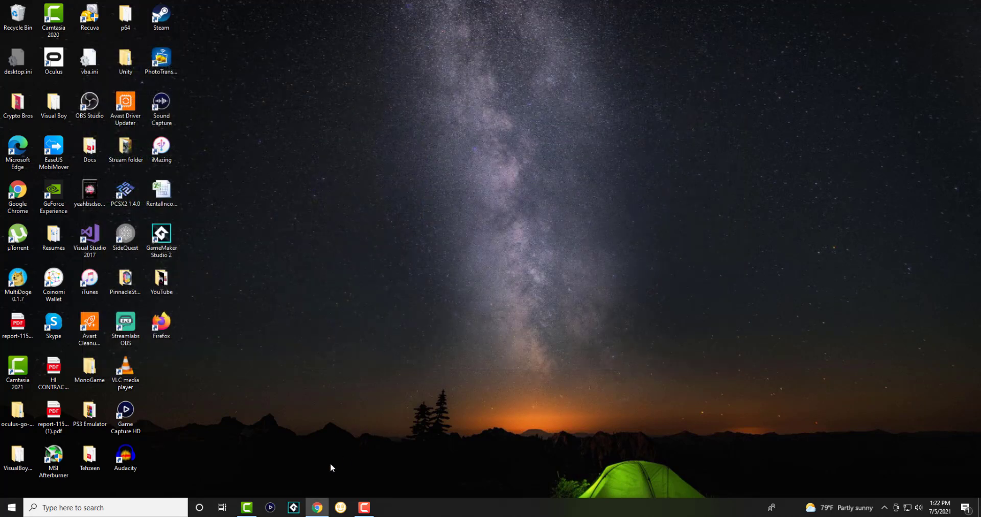
{"action": "left_click", "coordinate": [146, 504]}
{"action": "type", "text": "device"}
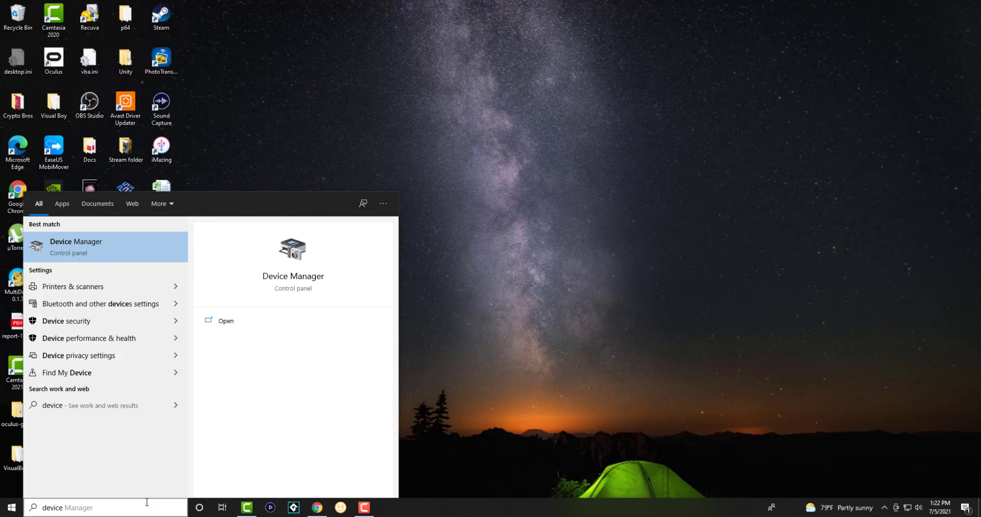
{"action": "key", "text": "Return"}
Expand Mice and other pointing devices and select the HID-compliant mouse.
{"action": "left_click_drag", "start_coordinate": [272, 32], "coordinate": [485, 104]}
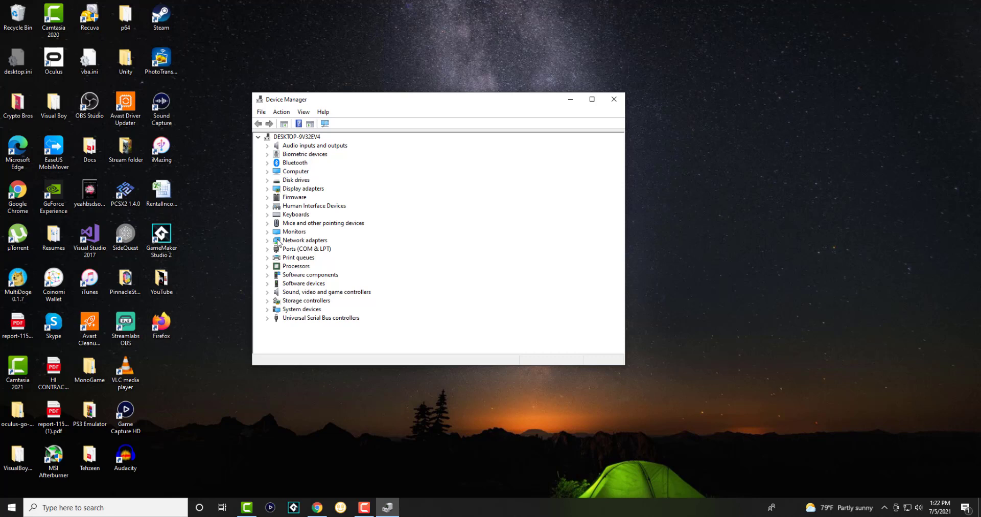
{"action": "left_click", "coordinate": [268, 224]}
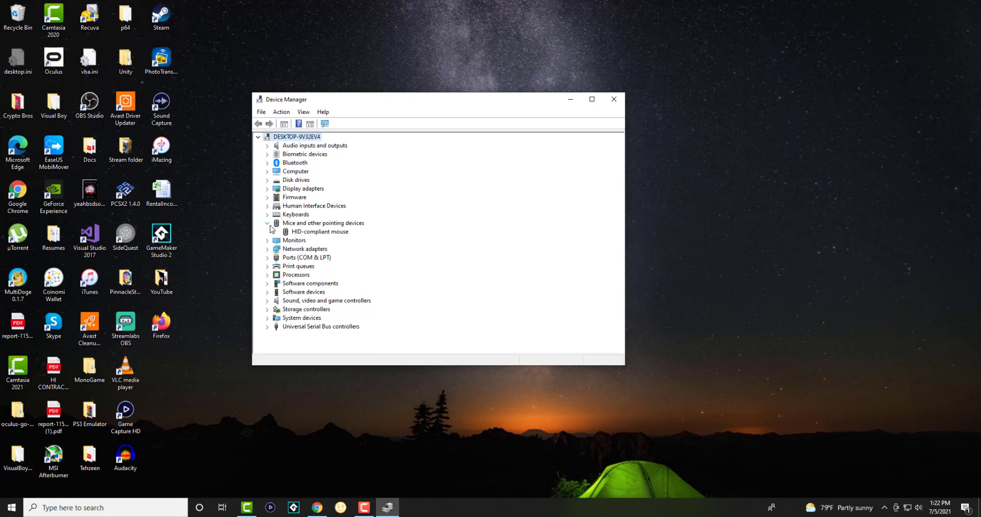
{"action": "left_click", "coordinate": [323, 232]}
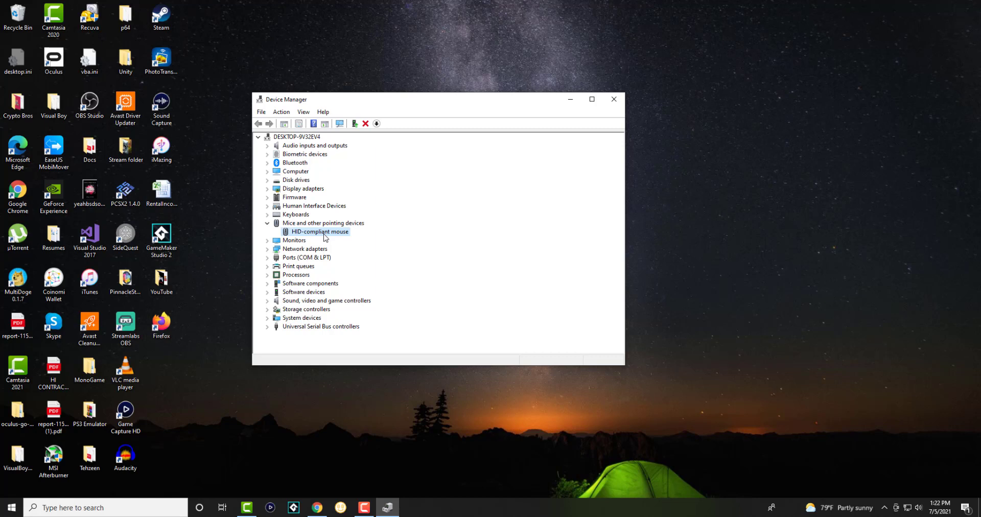
Search automatically for a newer HID-compliant mouse driver and confirm the best one is installed.
{"action": "right_click", "coordinate": [323, 234]}
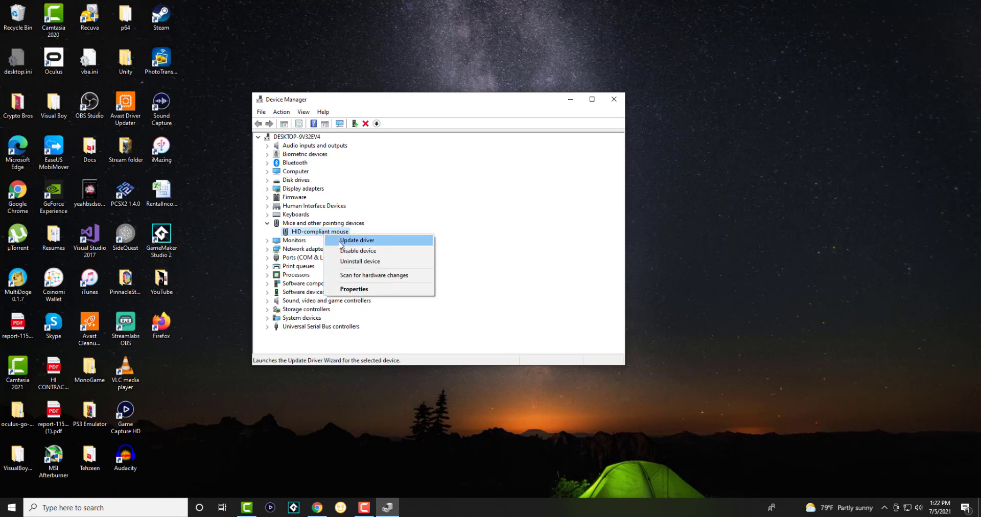
{"action": "left_click", "coordinate": [357, 240]}
{"action": "left_click", "coordinate": [343, 238]}
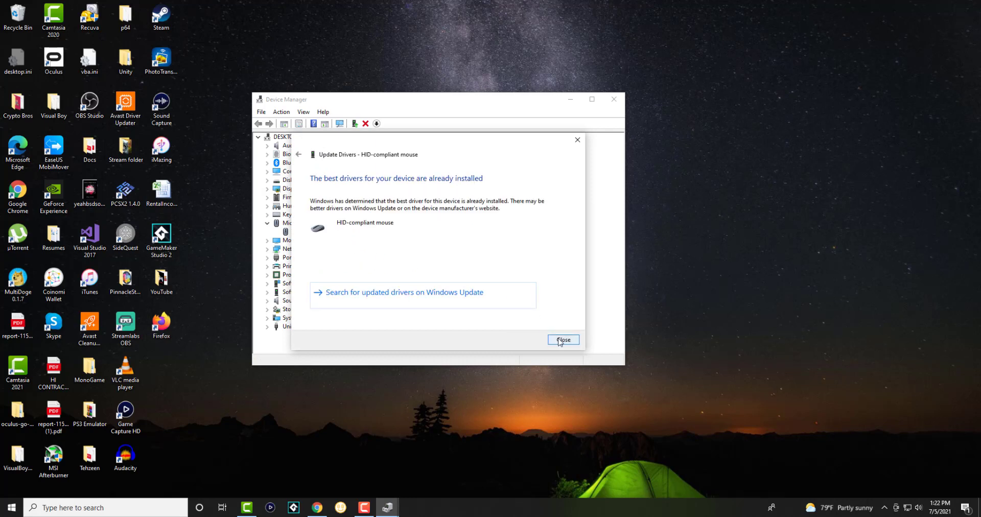
{"action": "left_click", "coordinate": [560, 340]}
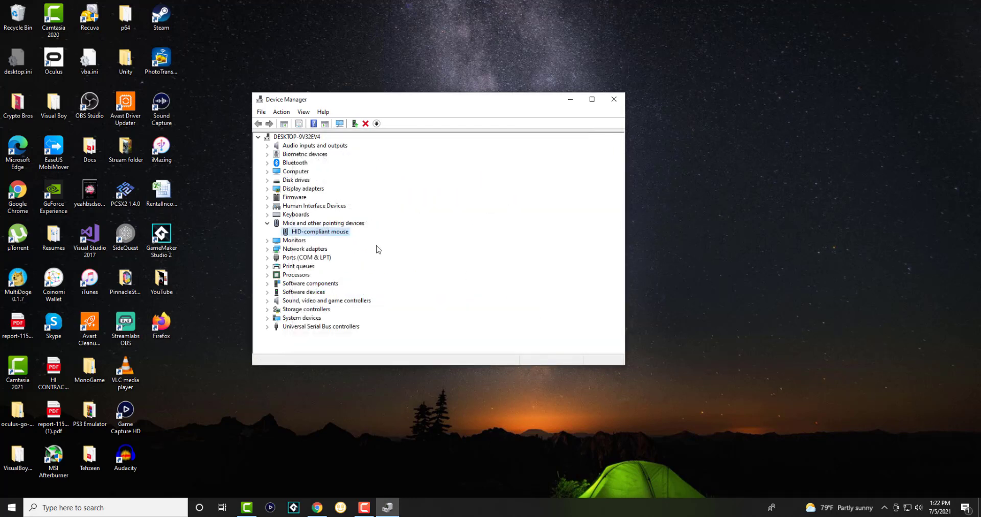
Review the HID-compliant mouse's Action menu without choosing any action.
{"action": "right_click", "coordinate": [329, 235]}
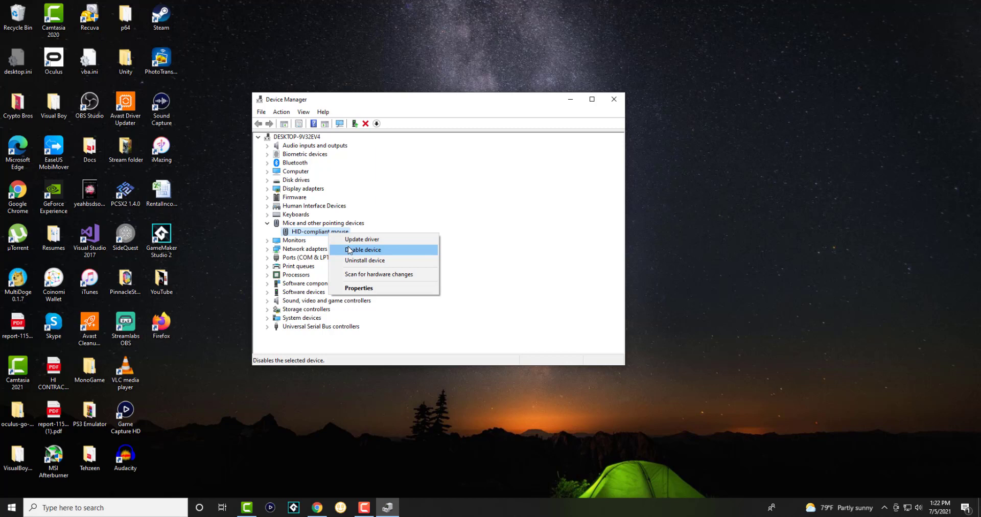
{"action": "left_click", "coordinate": [281, 112]}
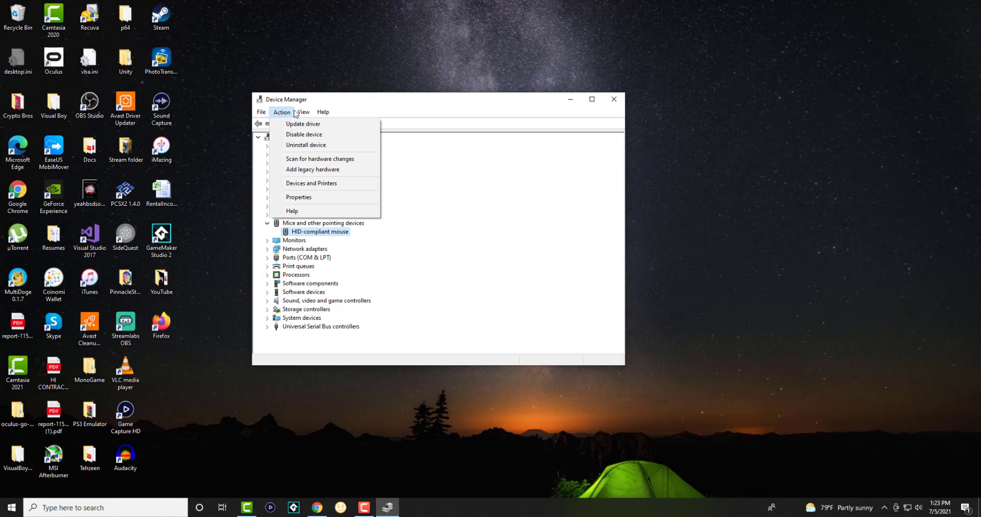
{"action": "left_click", "coordinate": [338, 237]}
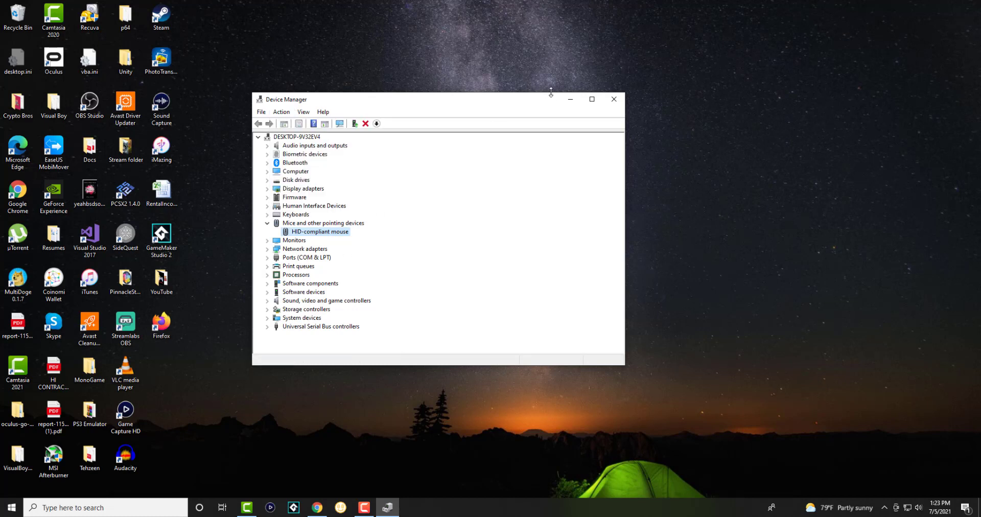
Close Device Manager and bring up Troubleshoot settings by searching 'trou'.
{"action": "left_click", "coordinate": [615, 99]}
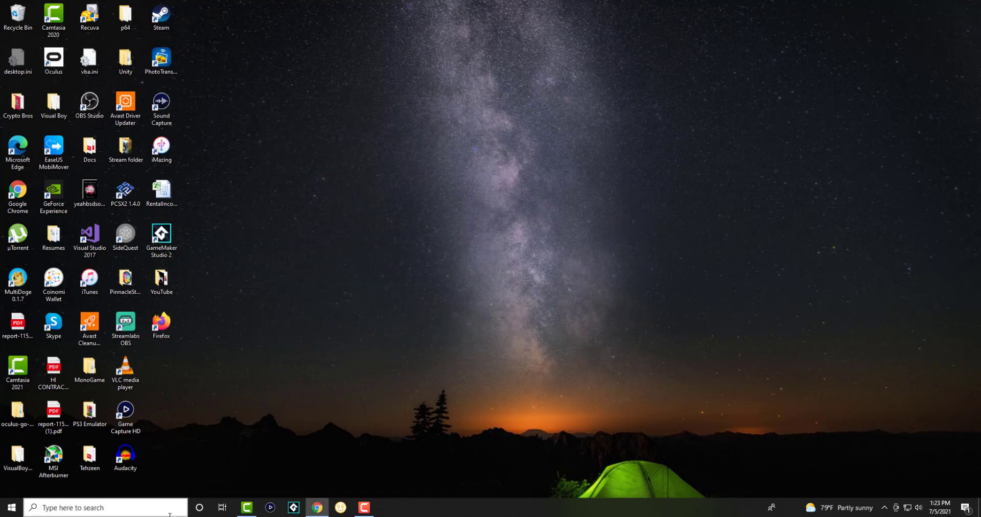
{"action": "left_click", "coordinate": [152, 512]}
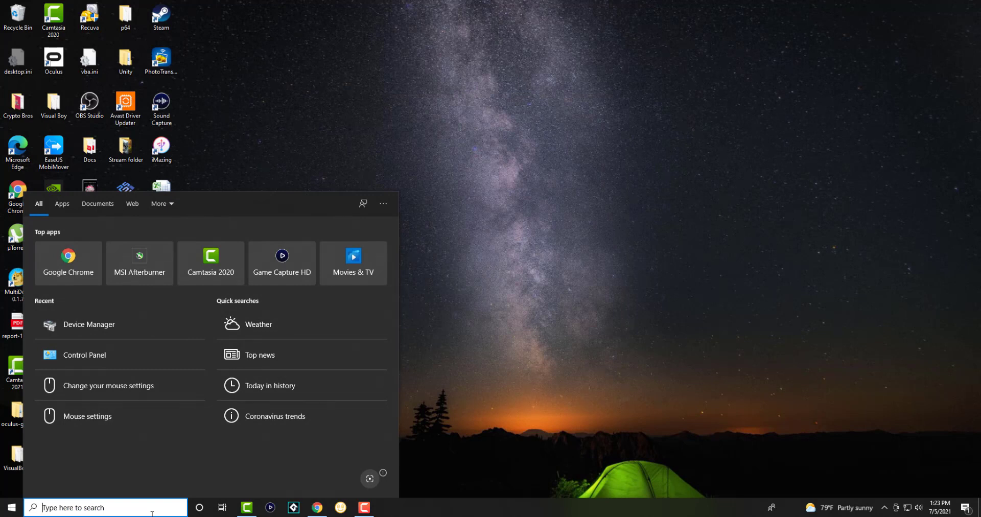
{"action": "type", "text": "trou"}
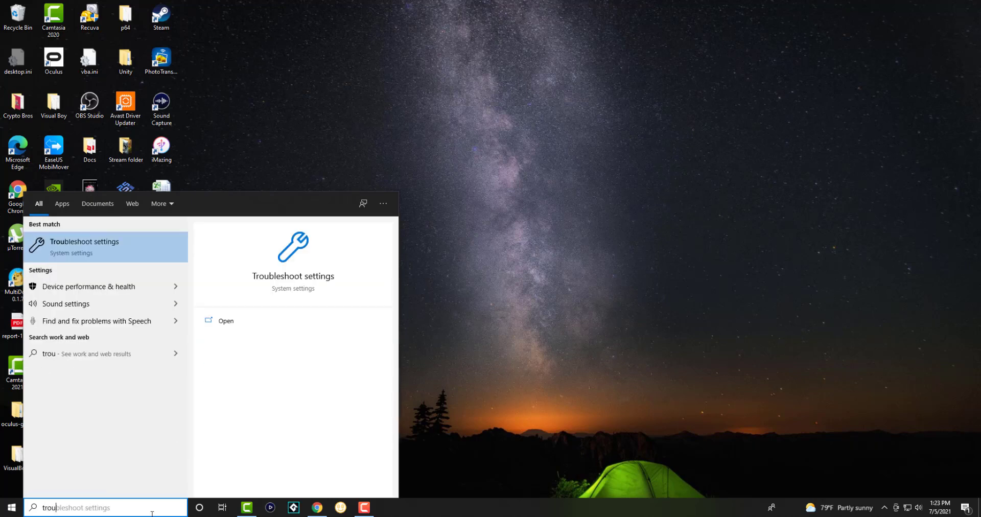
{"action": "key", "text": "Return"}
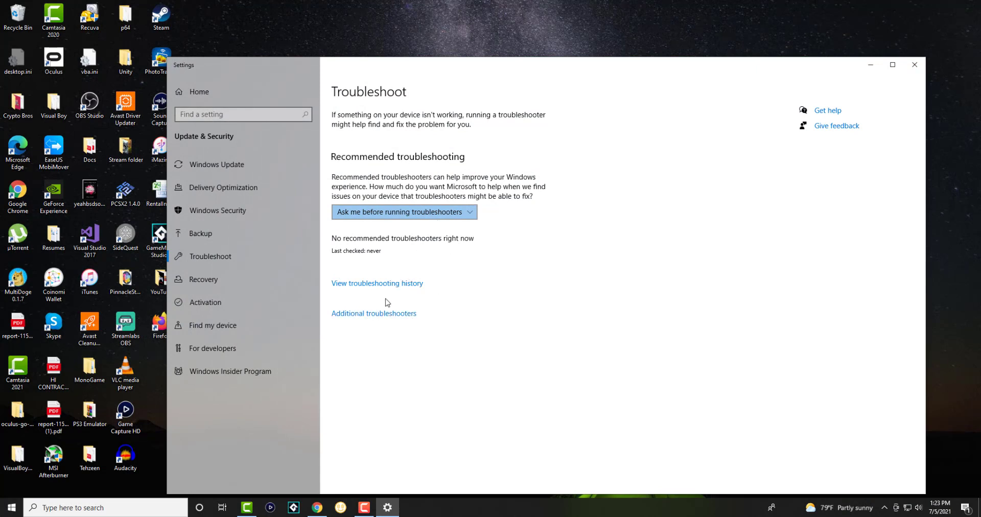
Leave recommended troubleshooting on 'ask before running' and view the Additional troubleshooters list.
{"action": "left_click", "coordinate": [423, 214]}
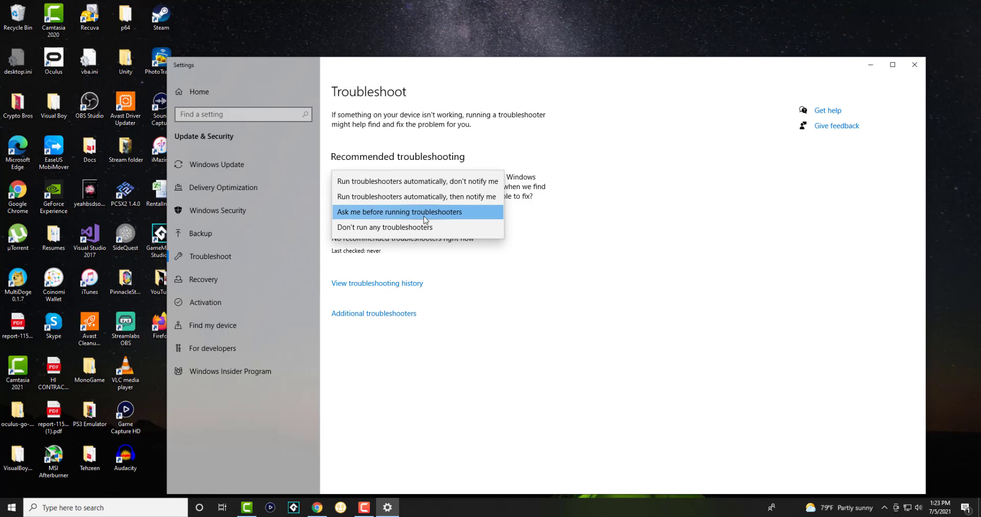
{"action": "left_click", "coordinate": [624, 267]}
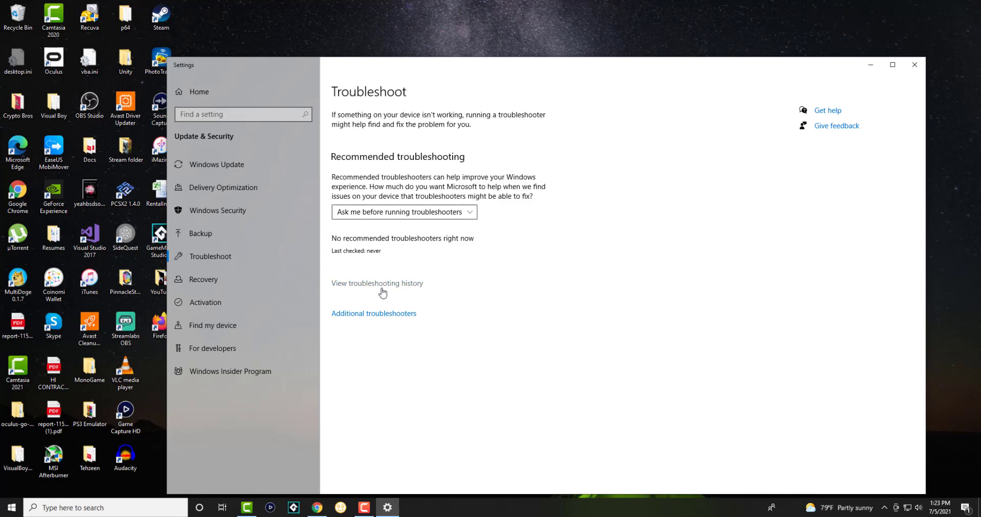
{"action": "left_click", "coordinate": [381, 321]}
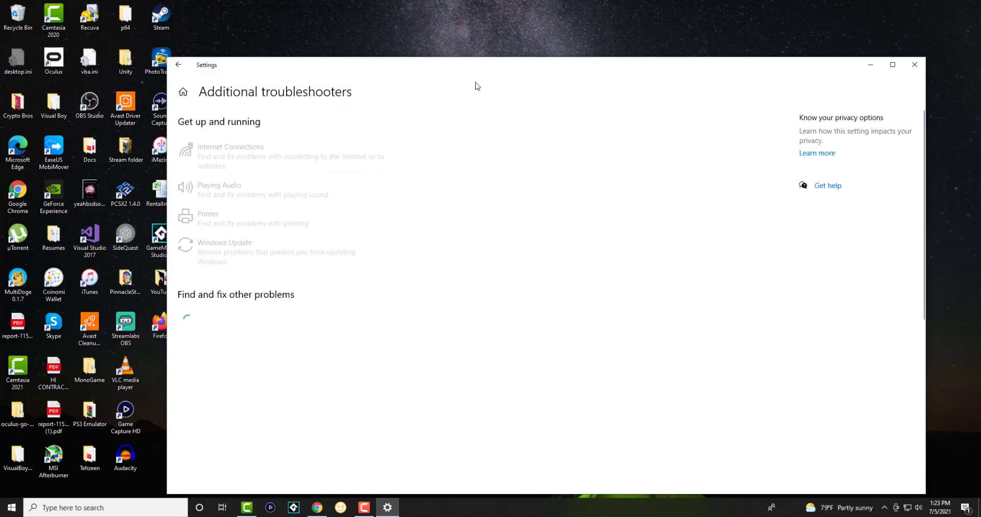
{"action": "left_click_drag", "start_coordinate": [471, 69], "coordinate": [461, 32]}
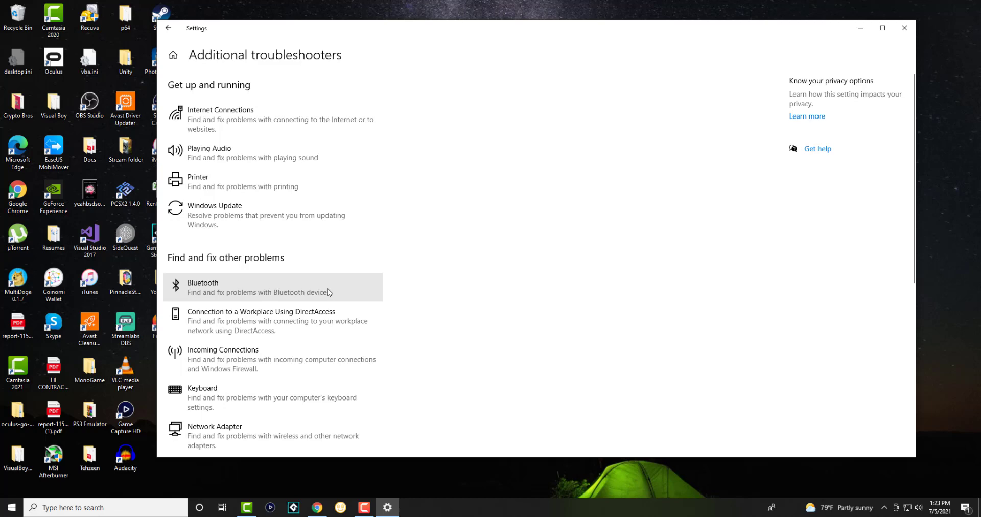
{"action": "scroll", "coordinate": [328, 293], "scroll_direction": "down", "scroll_amount": 3}
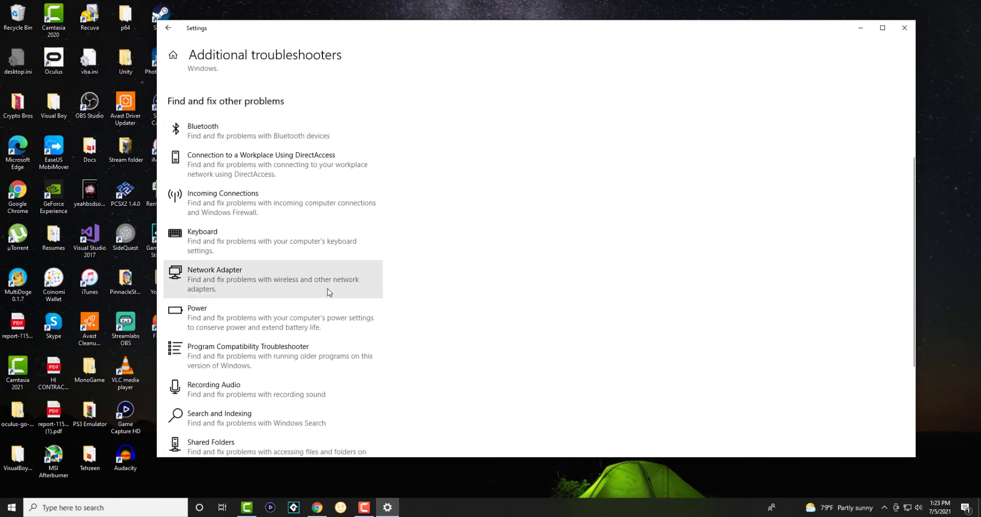
{"action": "scroll", "coordinate": [327, 292], "scroll_direction": "down", "scroll_amount": 3}
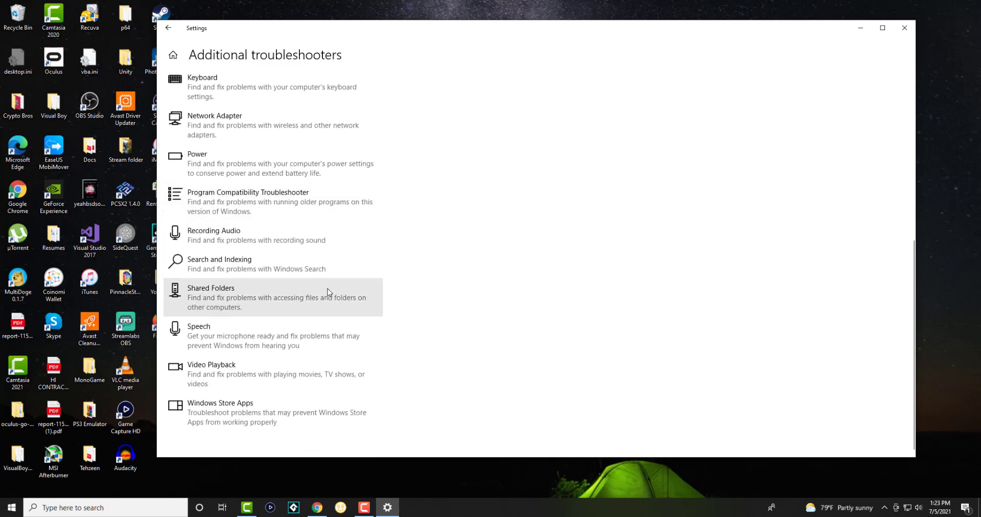
{"action": "scroll", "coordinate": [328, 292], "scroll_direction": "up", "scroll_amount": 6}
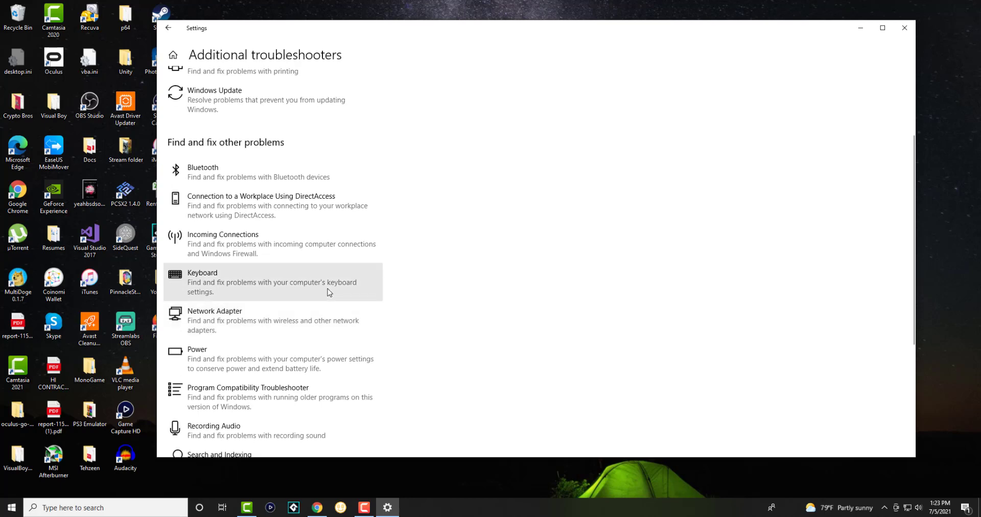
{"action": "scroll", "coordinate": [328, 292], "scroll_direction": "down", "scroll_amount": 5}
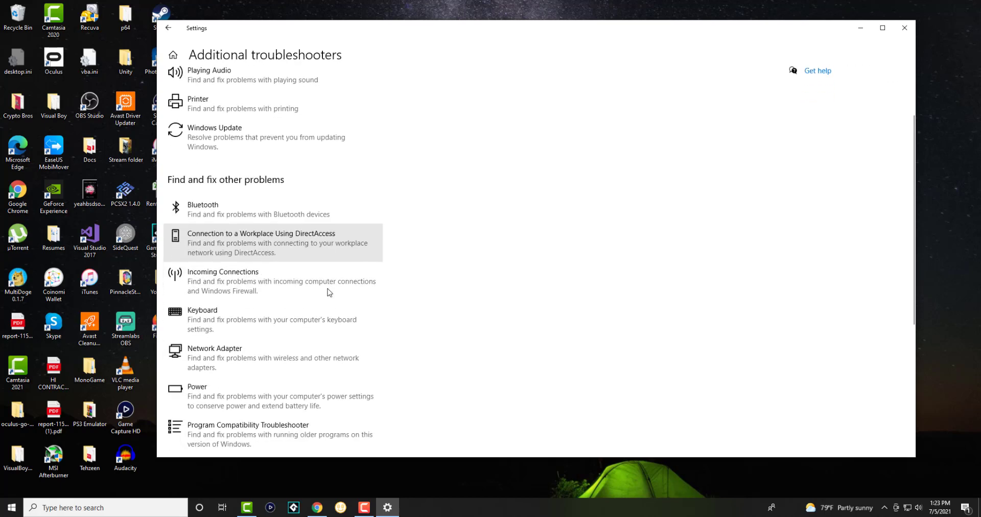
{"action": "scroll", "coordinate": [327, 292], "scroll_direction": "down", "scroll_amount": 2}
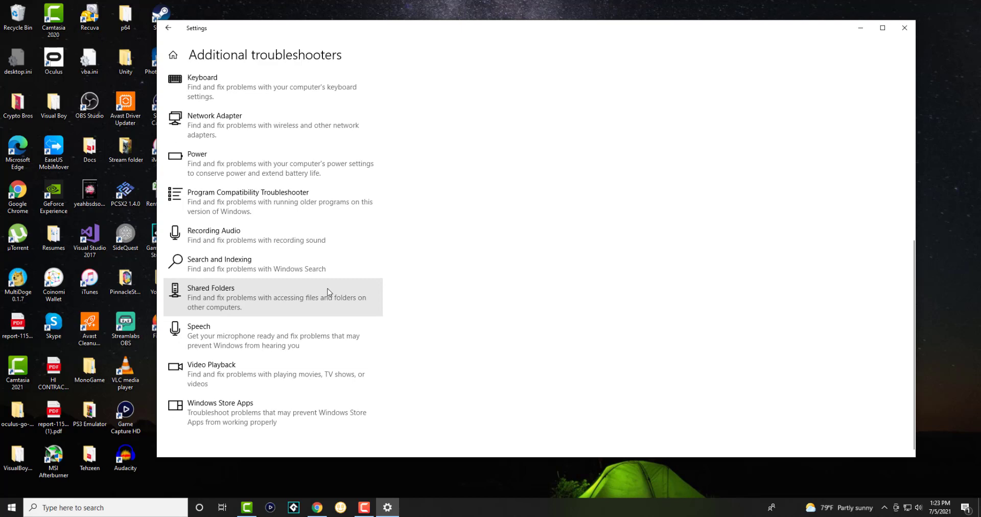
{"action": "scroll", "coordinate": [327, 292], "scroll_direction": "up", "scroll_amount": 3}
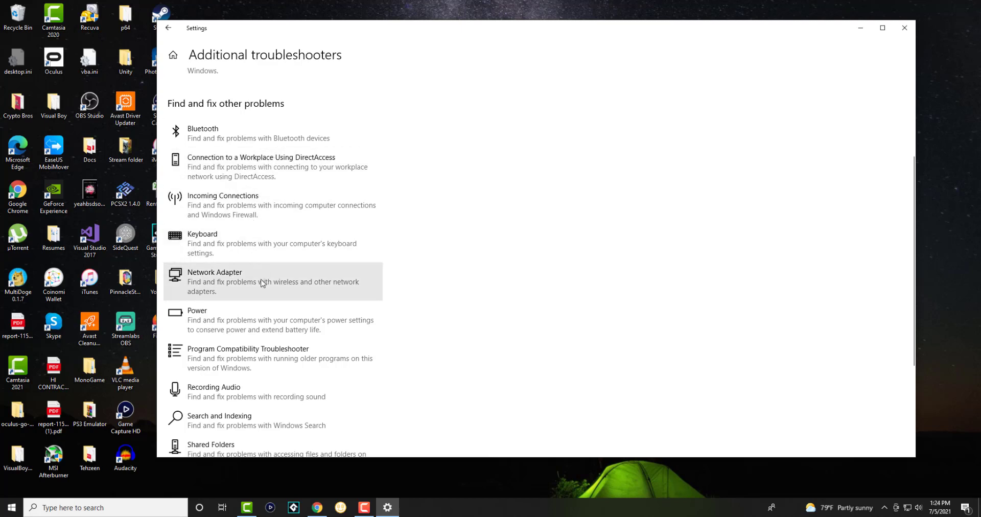
{"action": "scroll", "coordinate": [285, 197], "scroll_direction": "up", "scroll_amount": 1}
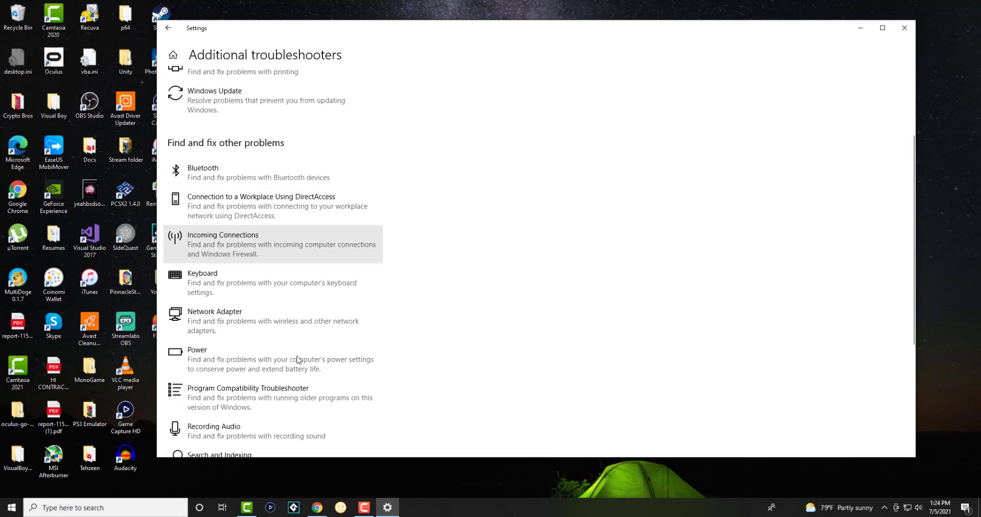
{"action": "scroll", "coordinate": [291, 373], "scroll_direction": "up", "scroll_amount": 3}
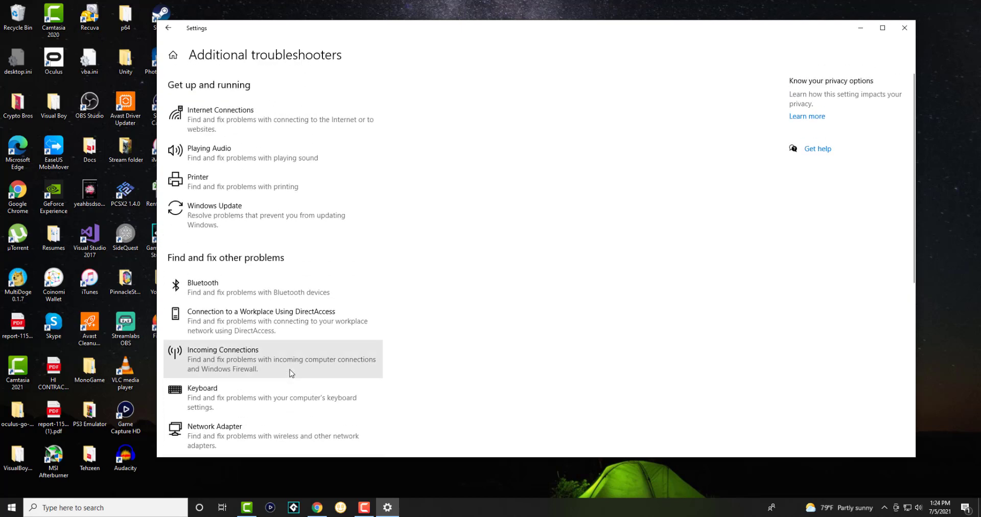
{"action": "scroll", "coordinate": [291, 374], "scroll_direction": "down", "scroll_amount": 3}
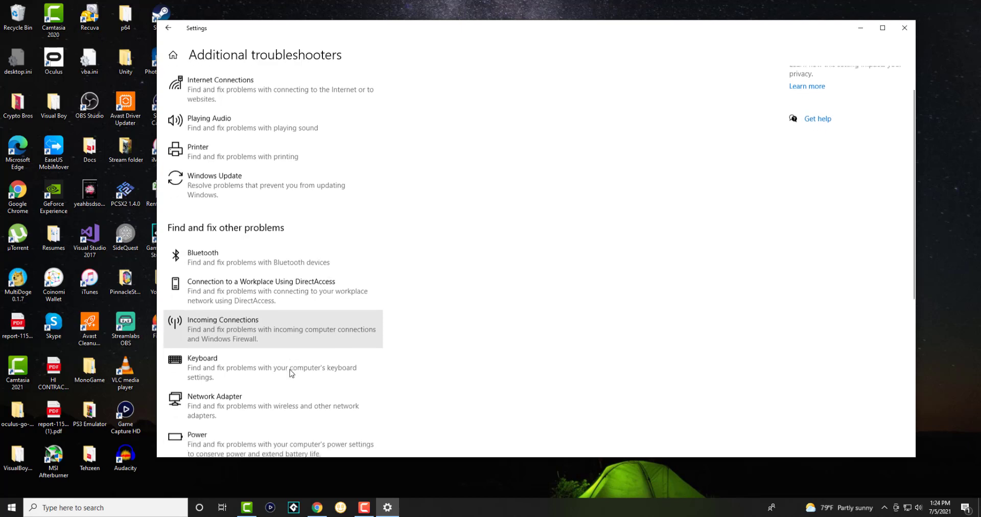
{"action": "scroll", "coordinate": [289, 371], "scroll_direction": "down", "scroll_amount": 2}
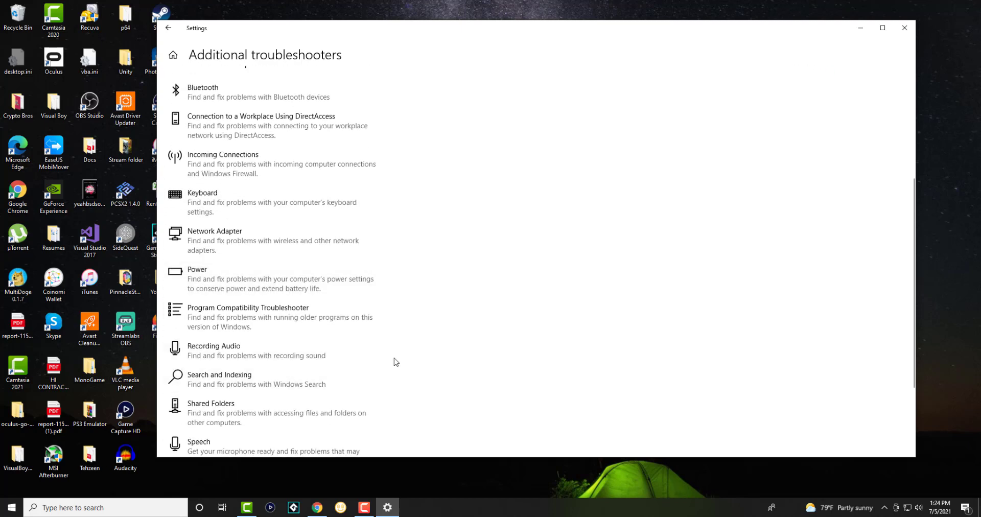
{"action": "scroll", "coordinate": [394, 361], "scroll_direction": "down", "scroll_amount": 2}
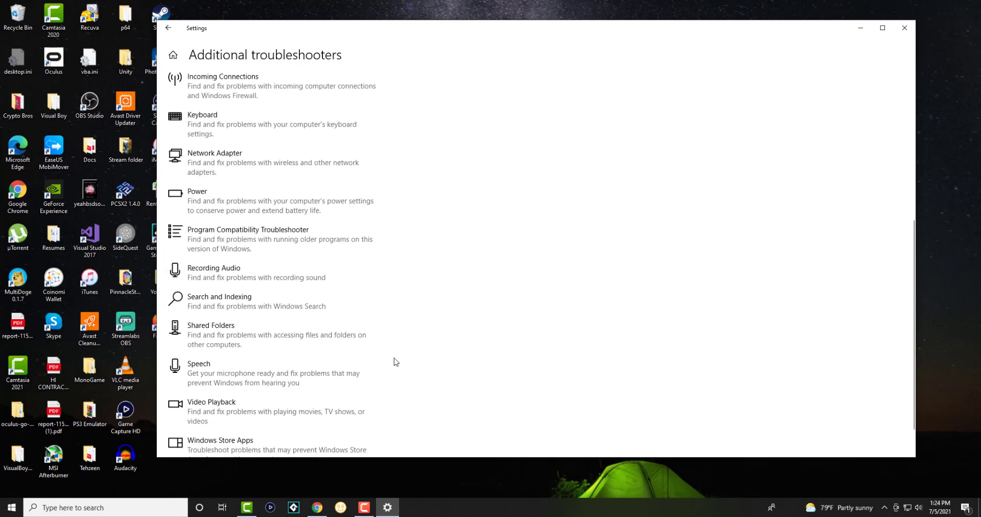
{"action": "scroll", "coordinate": [394, 361], "scroll_direction": "down", "scroll_amount": 1}
{"action": "scroll", "coordinate": [394, 361], "scroll_direction": "up", "scroll_amount": 8}
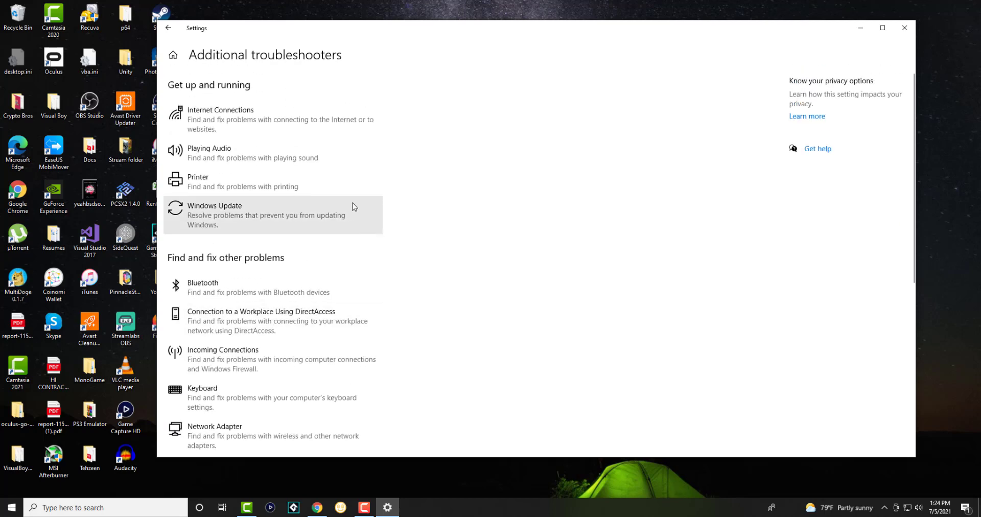
Return to the Settings home page, then close Settings with Alt+F4.
{"action": "left_click", "coordinate": [173, 66]}
{"action": "key", "text": "alt+F4"}
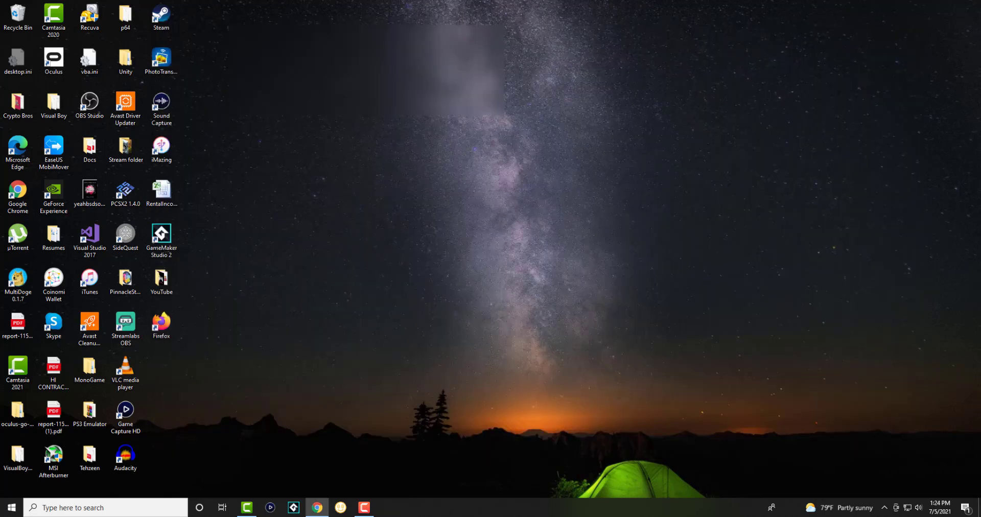